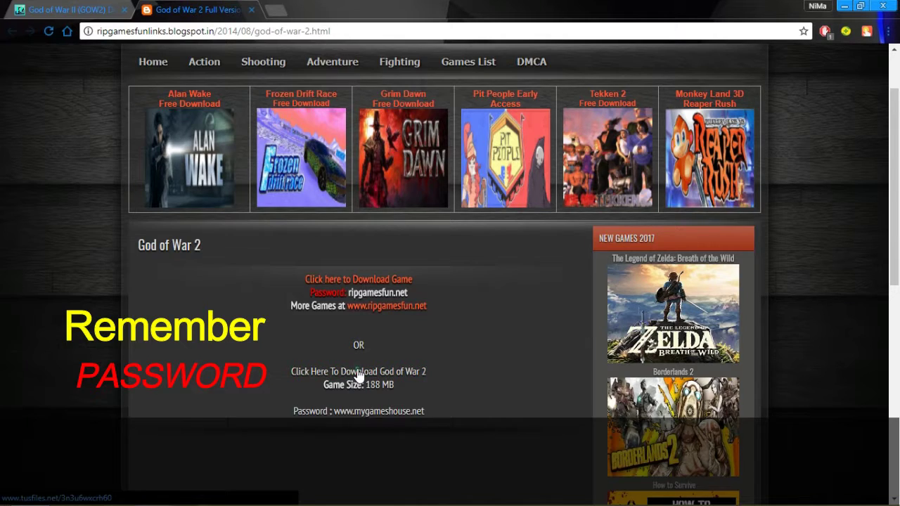
Step: Open the alternate God of War 2 download link, connect through TouchVPN to unblock TusFiles, and start downloading the Goow II archive
left_click(358, 372)
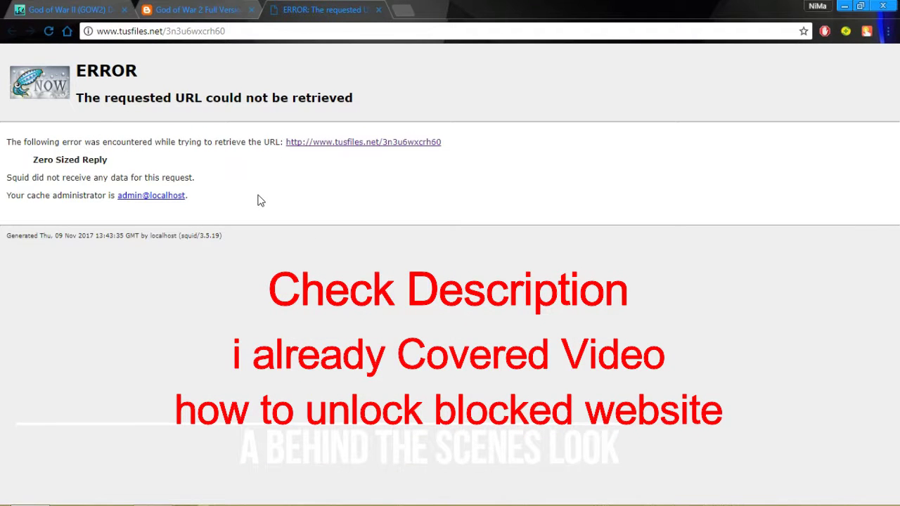
left_click(867, 33)
left_click(790, 180)
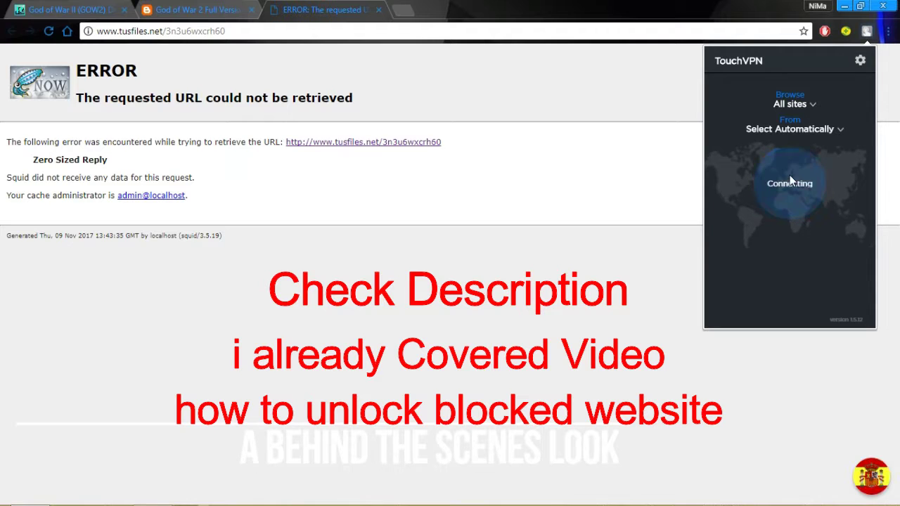
left_click(668, 243)
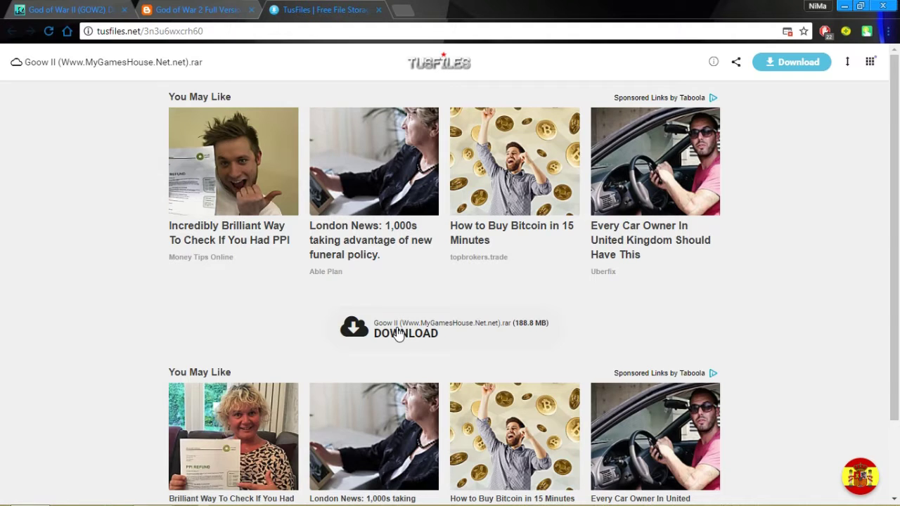
left_click(397, 328)
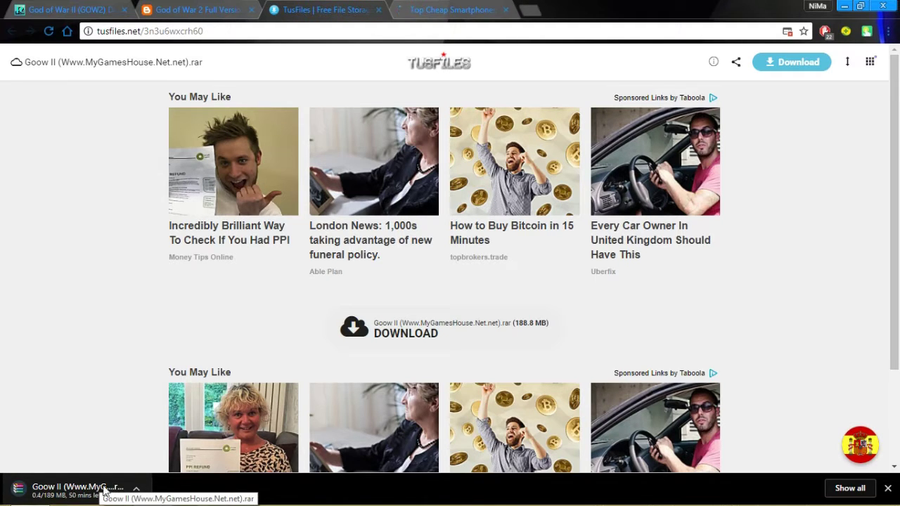
left_click(144, 484)
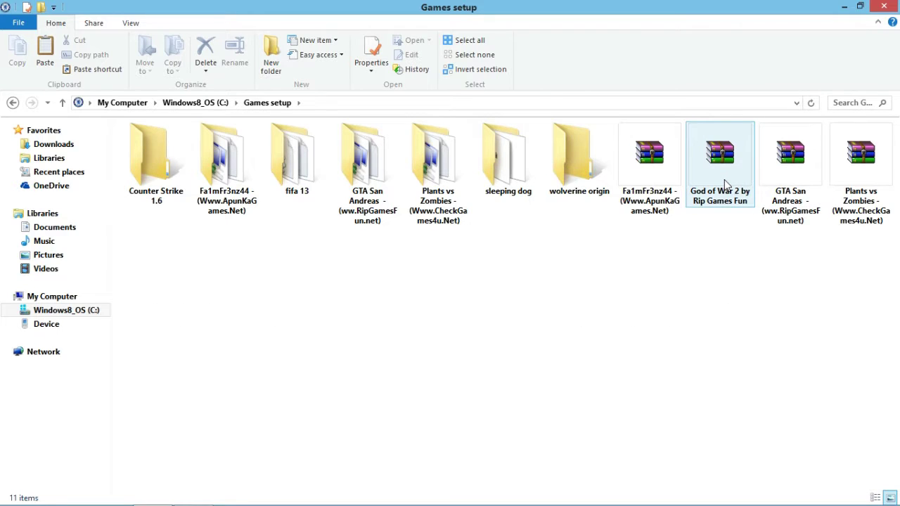
Step: Try to extract the God of War 2 by Rip Games Fun archive into Games setup by entering an archive password
right_click(726, 184)
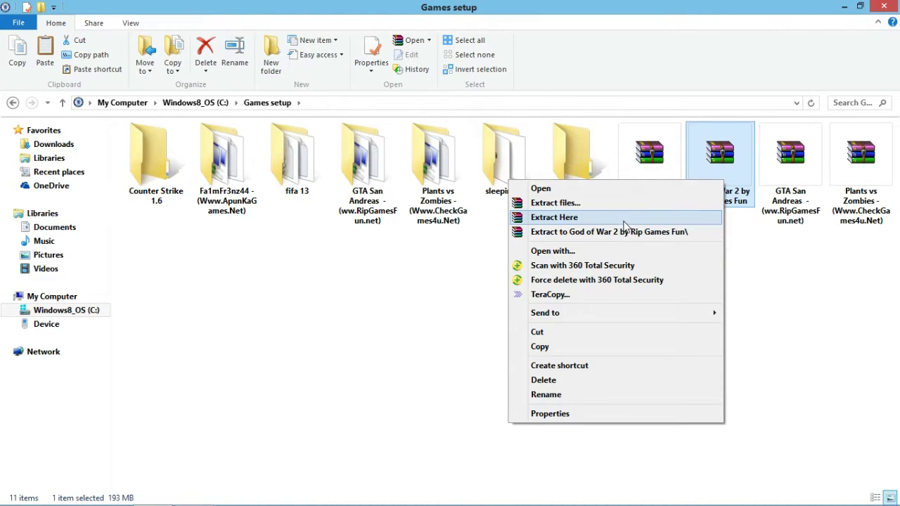
left_click(624, 219)
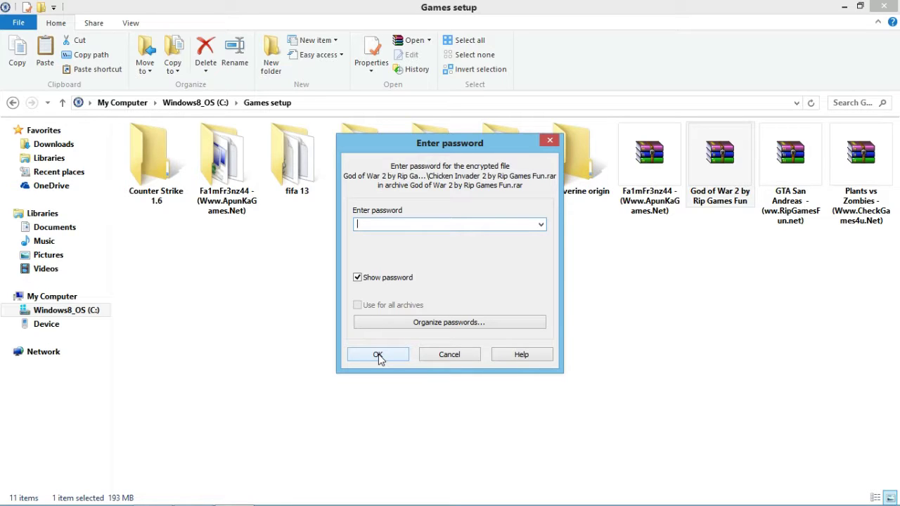
type("fungames")
left_click(379, 356)
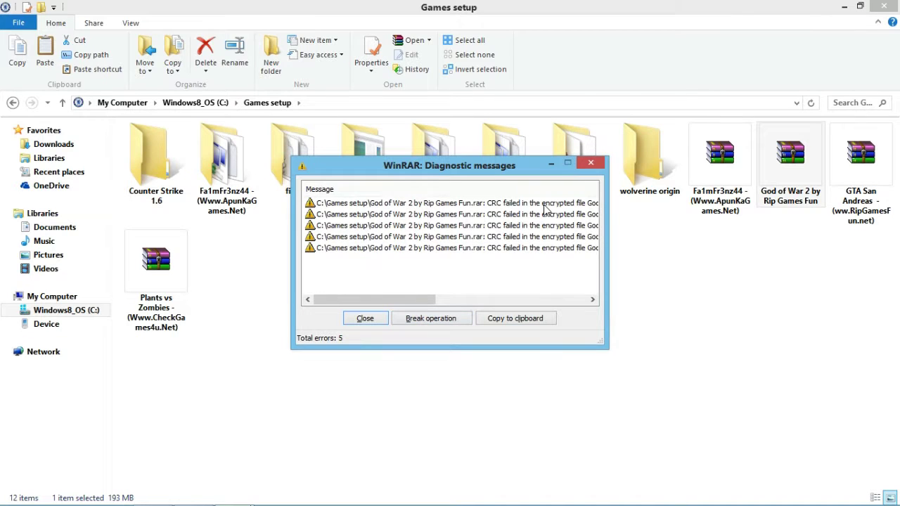
left_click(590, 166)
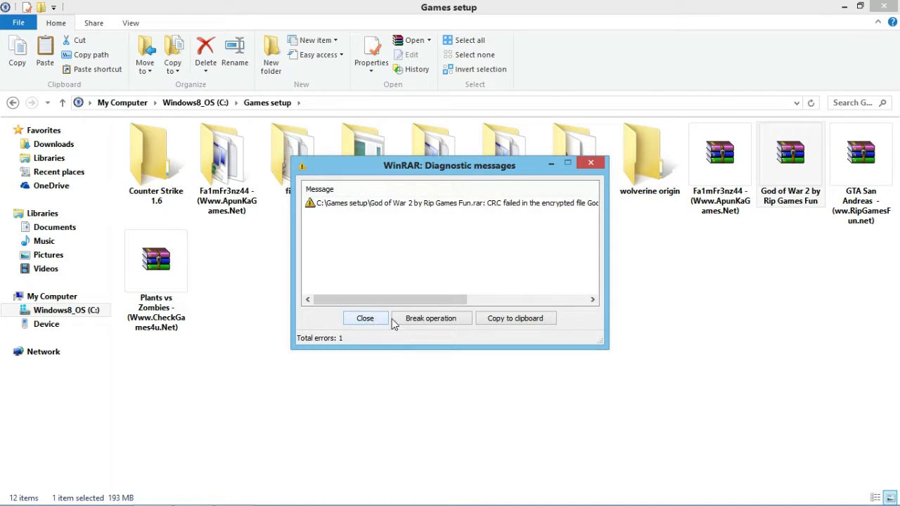
left_click(366, 320)
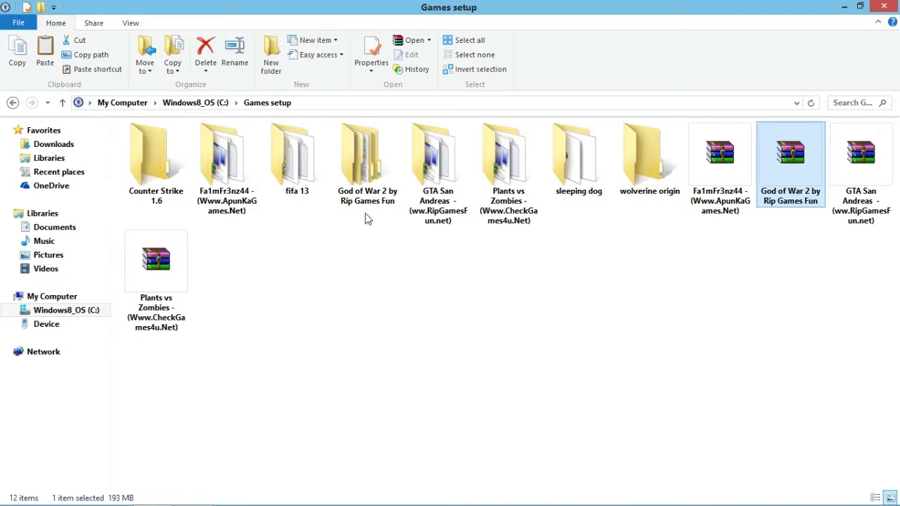
Step: Check the Bonus Game folder inside the extracted God of War 2 folder, and delete the extracted folder from Games setup
double_click(358, 164)
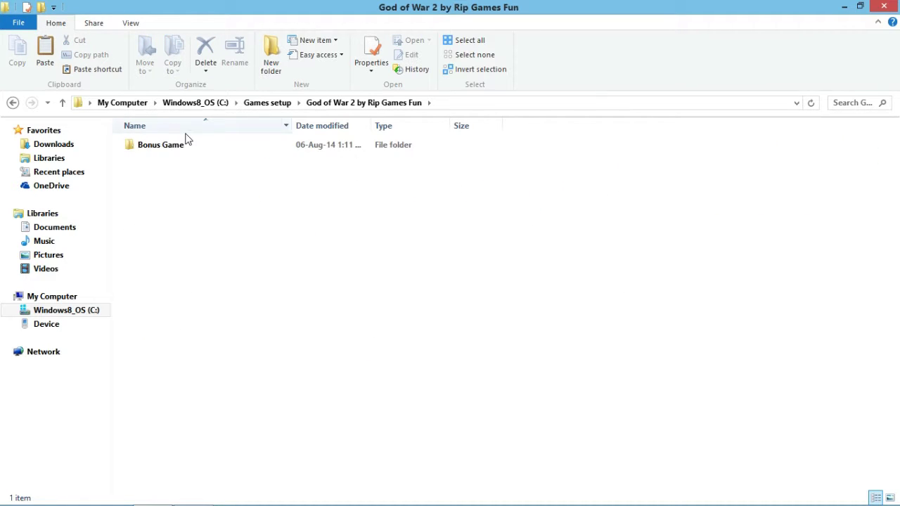
double_click(195, 147)
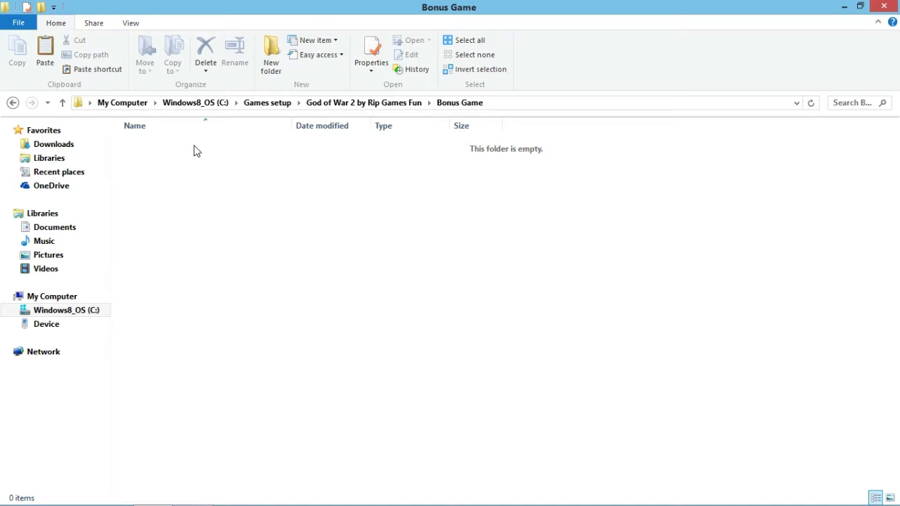
left_click(12, 102)
left_click(12, 103)
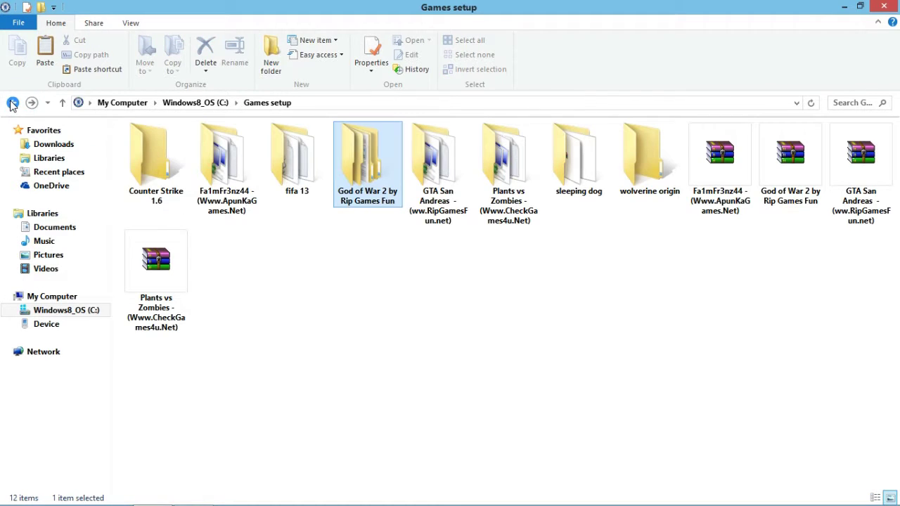
right_click(355, 161)
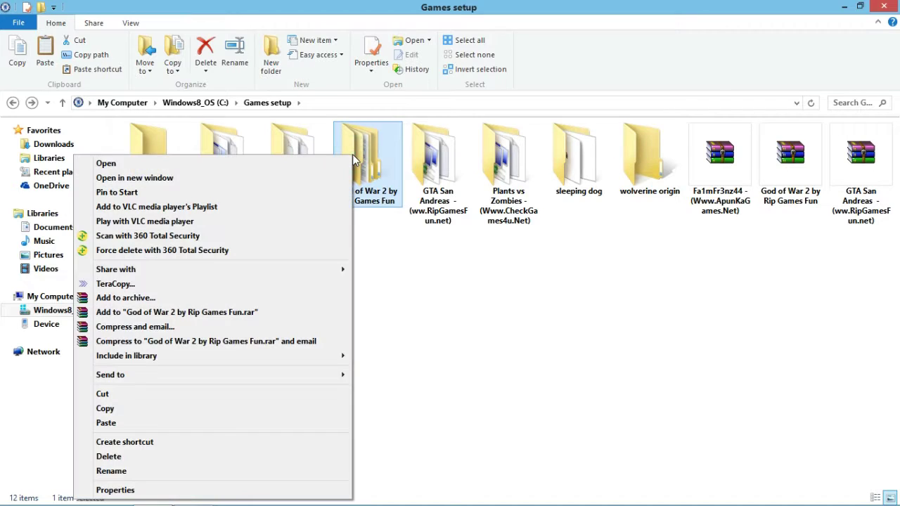
left_click(173, 458)
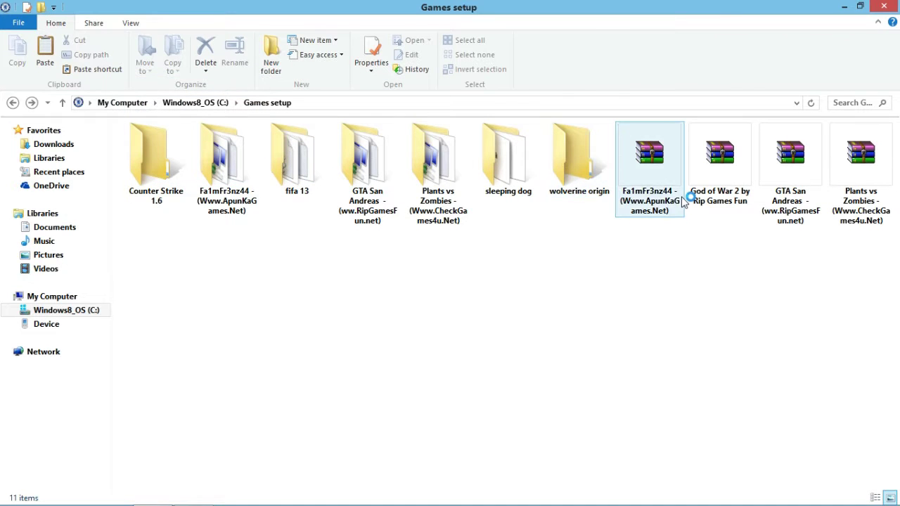
Step: Open the God of War 2 by Rip Games Fun archive in WinRAR to read the password in its comment
left_click(710, 190)
right_click(710, 190)
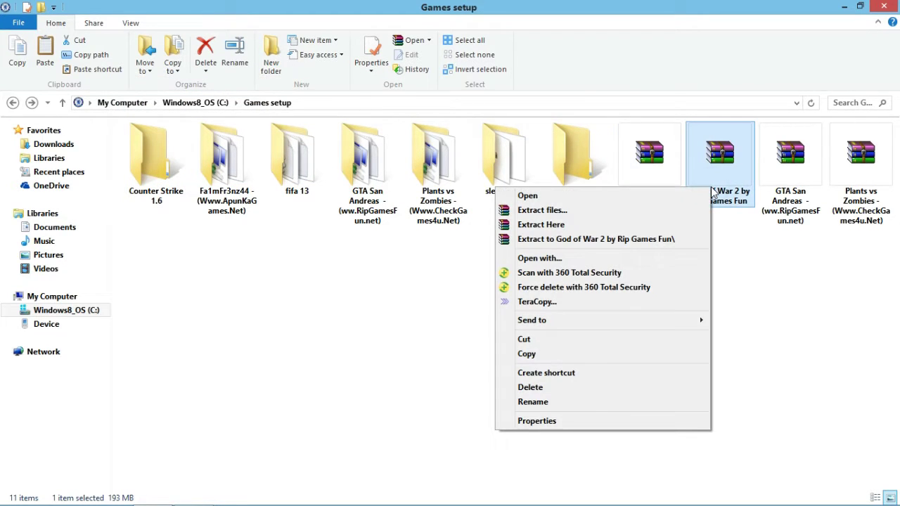
left_click(656, 202)
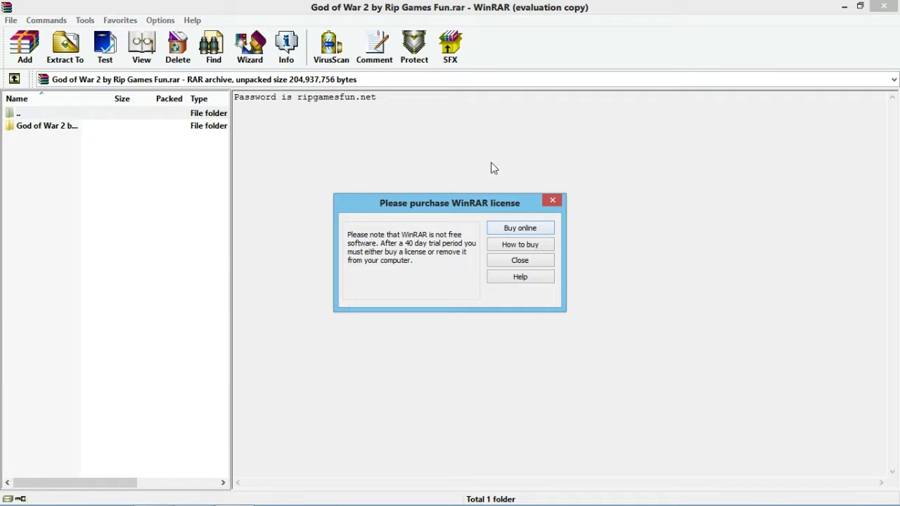
left_click(556, 201)
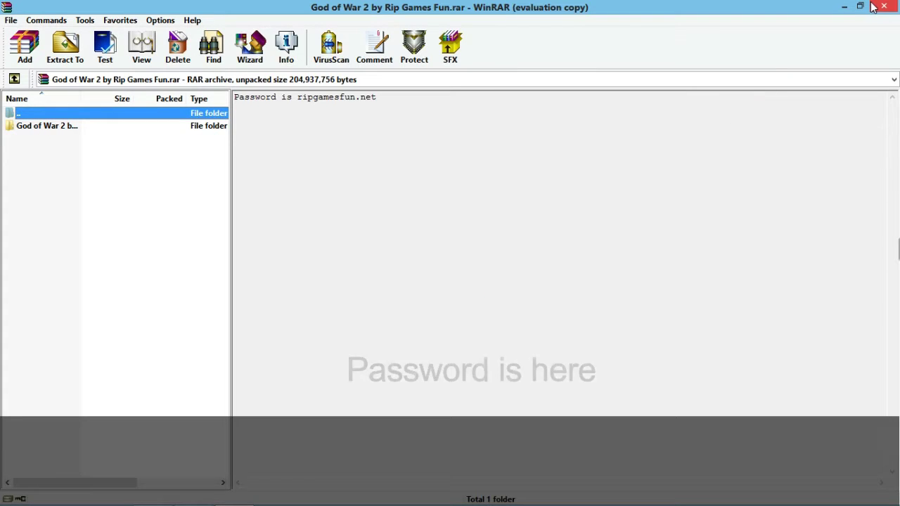
left_click(880, 6)
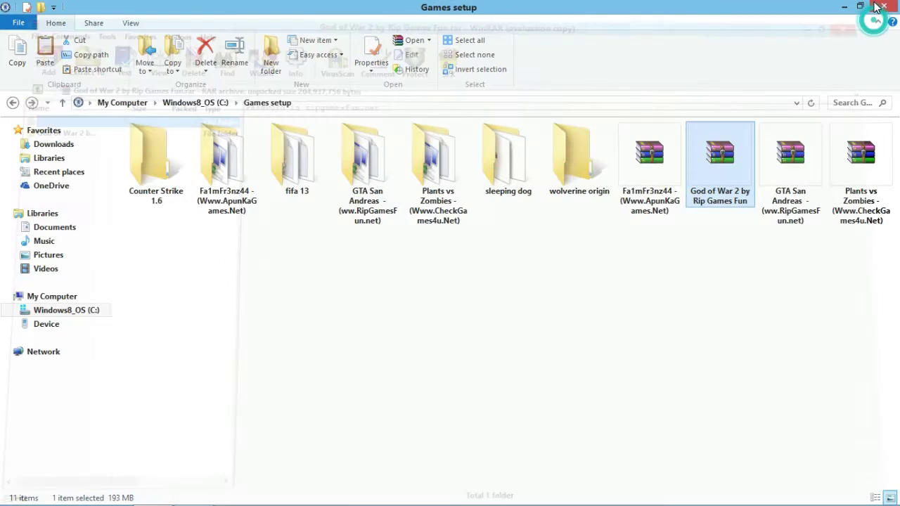
Step: Extract the God of War 2 by Rip Games Fun archive into Games setup, entering the archive password from its comment
right_click(714, 183)
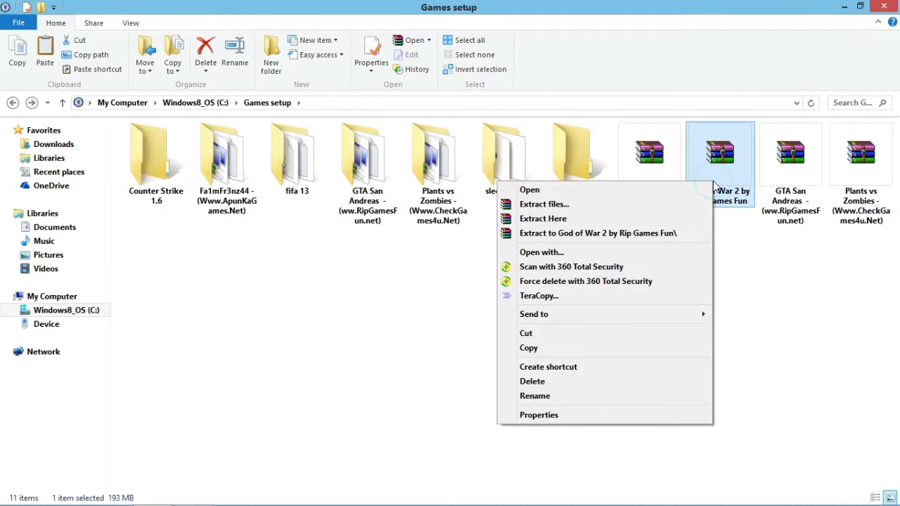
left_click(640, 220)
type("ripgames")
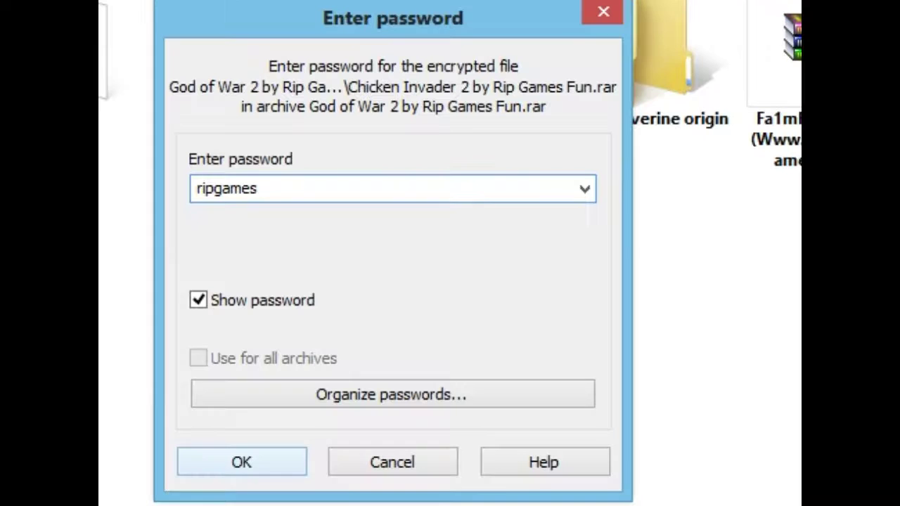
type(".")
key("BackSpace")
key("BackSpace")
type("sfun")
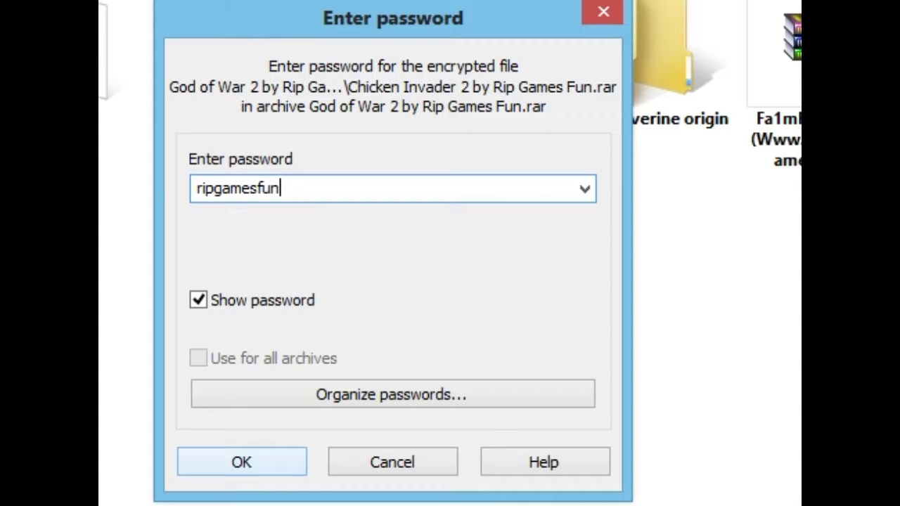
type(".net")
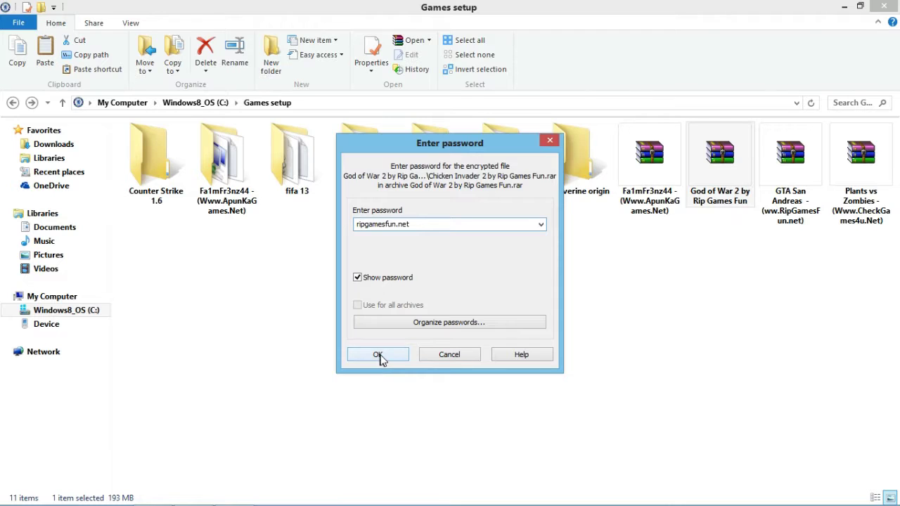
left_click(245, 471)
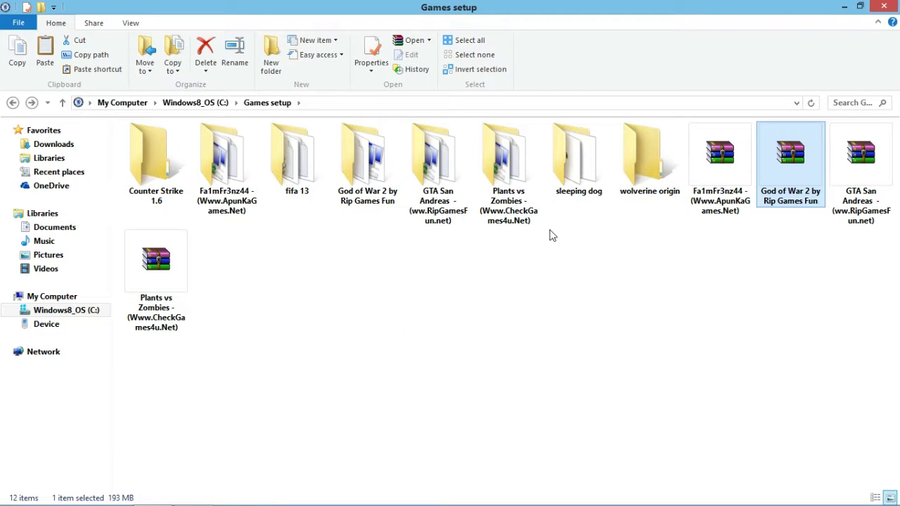
Step: Run the setup application from the extracted God of War 2 folder with English as the setup language
double_click(373, 175)
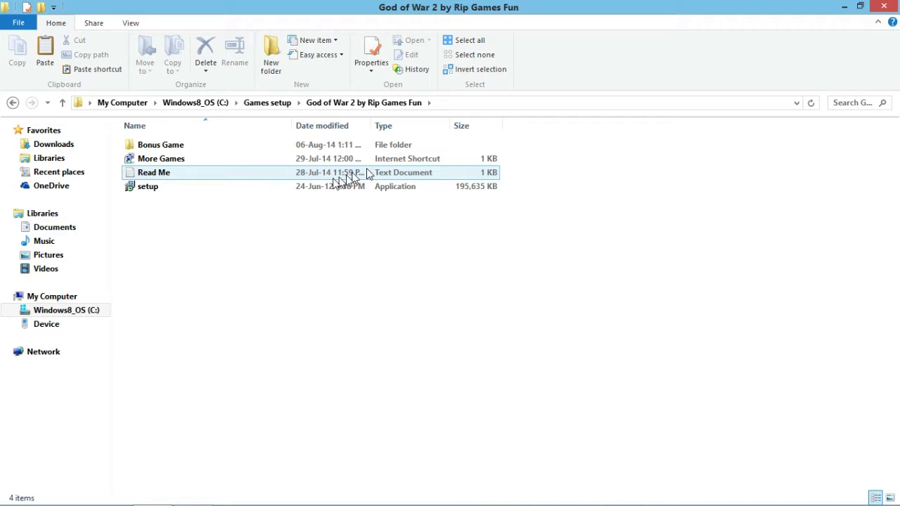
double_click(147, 186)
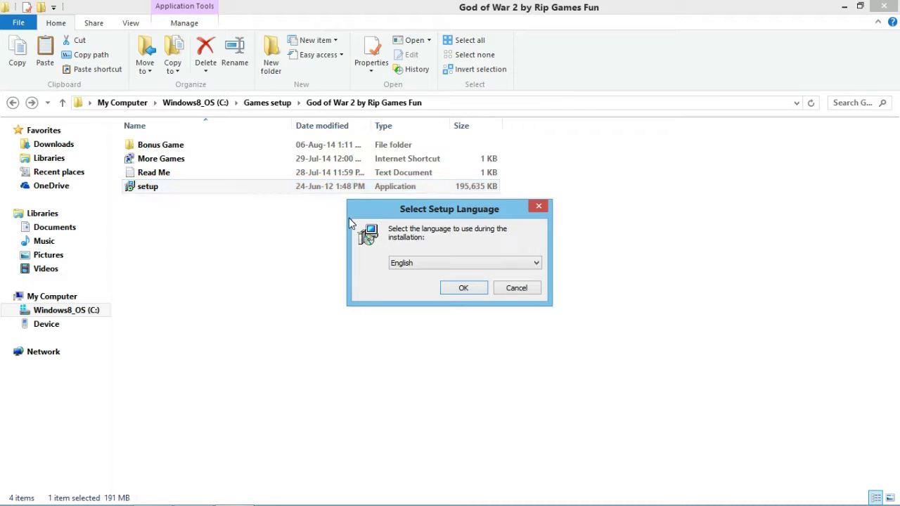
left_click(451, 263)
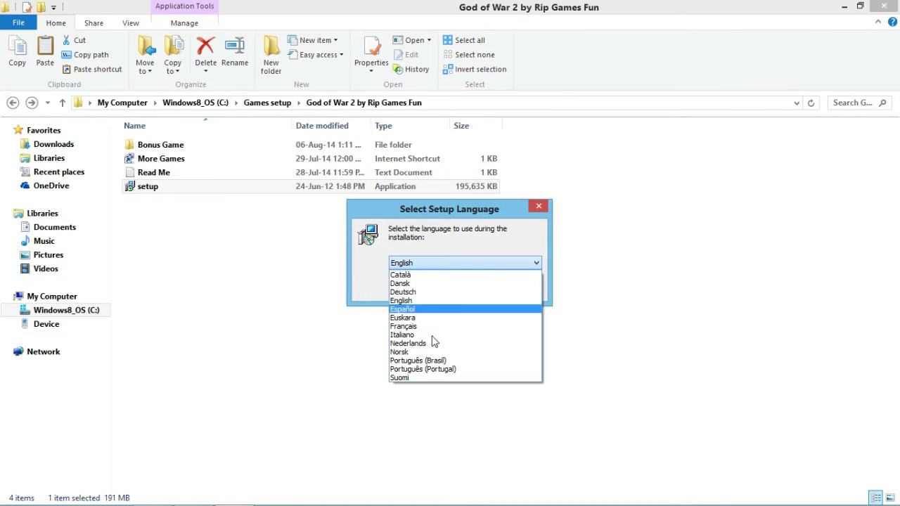
left_click(443, 300)
left_click(453, 287)
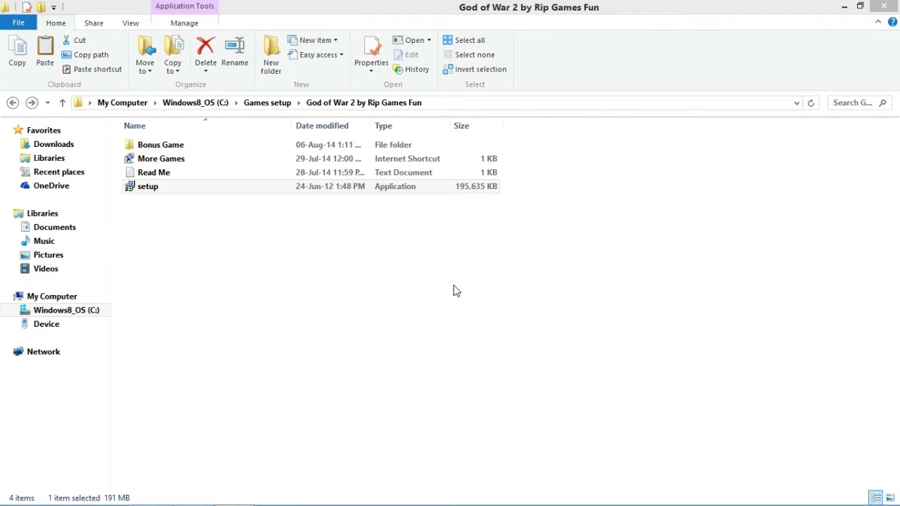
Step: Accept the God of War II destination folder under C:\Program Files, continue past the extraction console, and finish the setup wizard
left_click(516, 364)
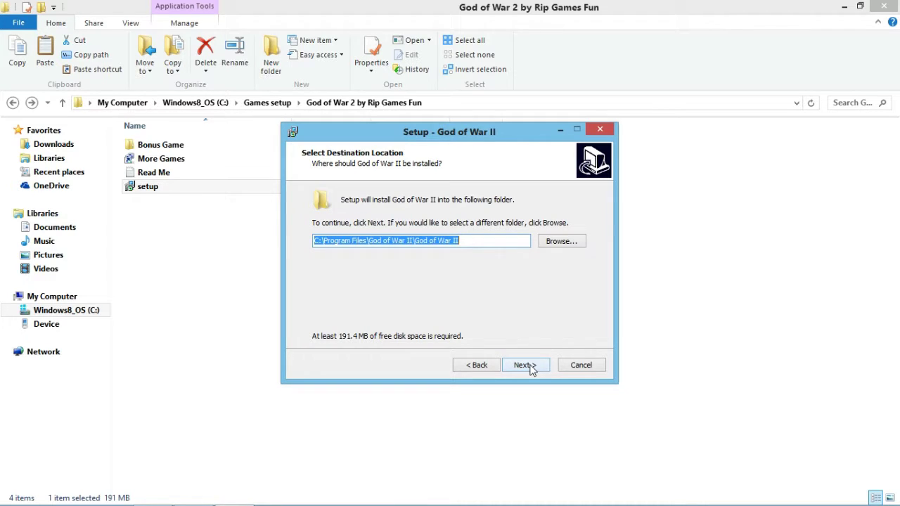
left_click(524, 365)
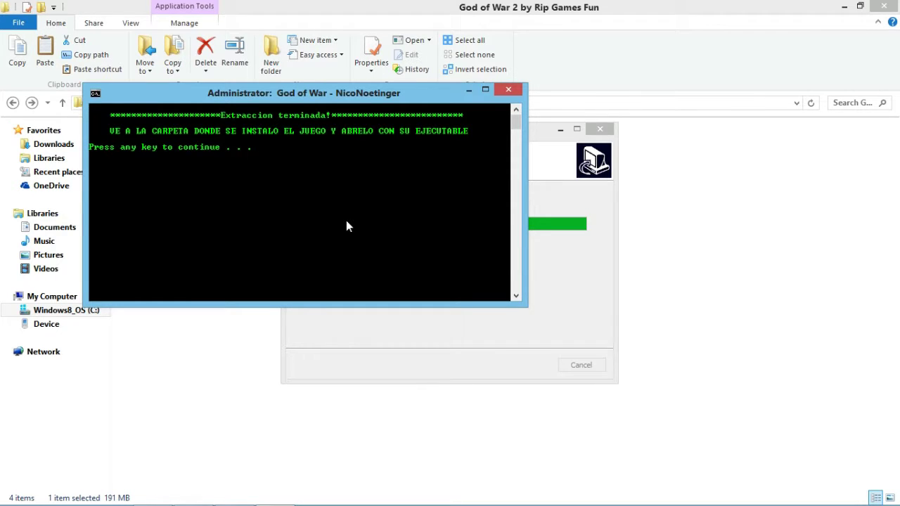
key("Return")
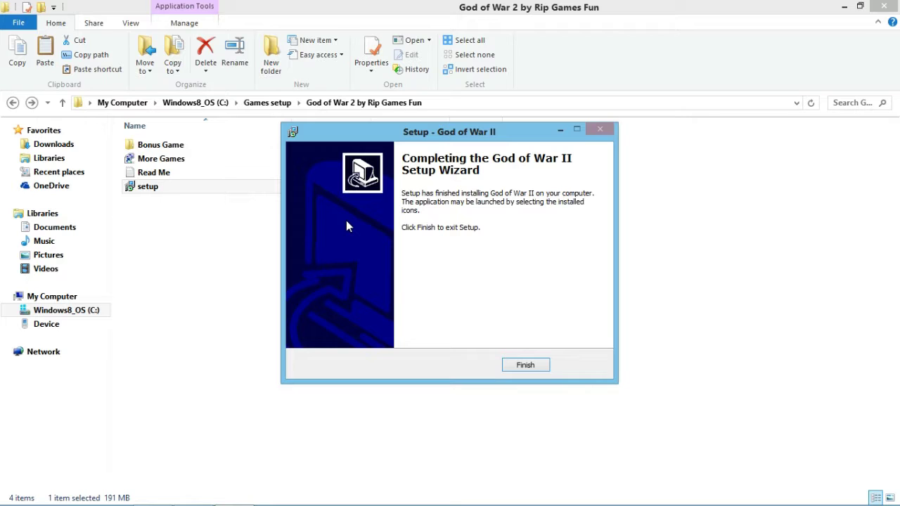
left_click(529, 368)
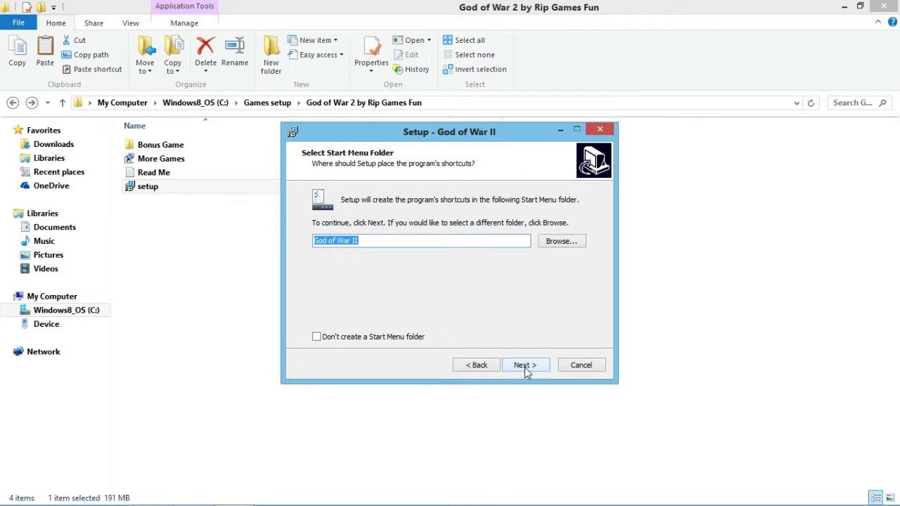
Step: Keep God of War II as the Start Menu folder, enable the desktop icon, and start the installation
left_click(524, 367)
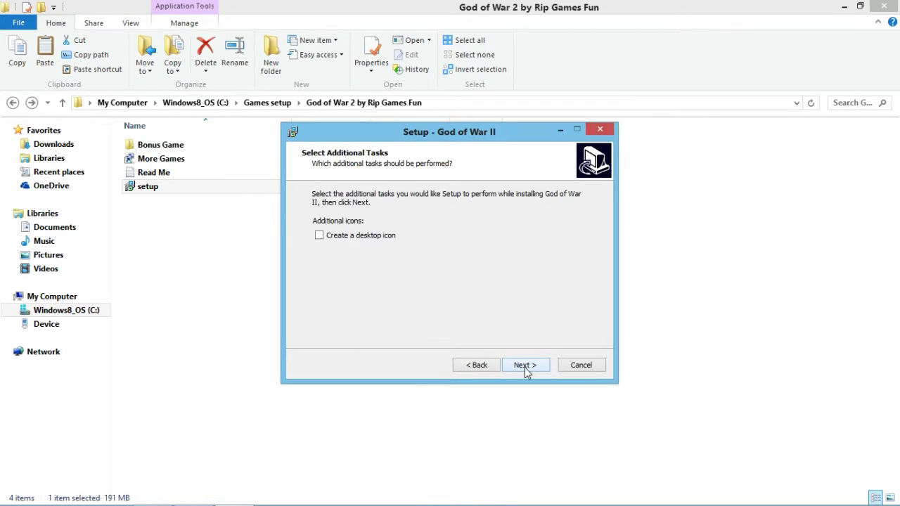
left_click(320, 236)
left_click(536, 367)
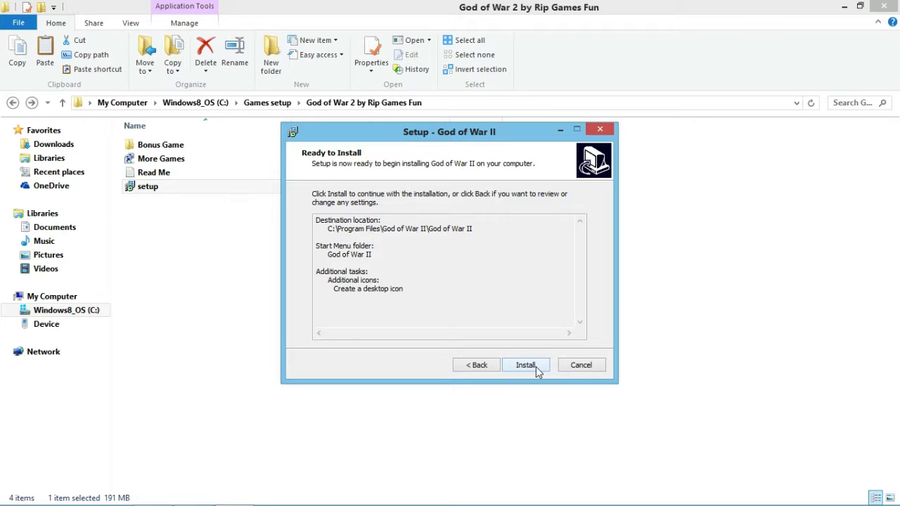
left_click(536, 367)
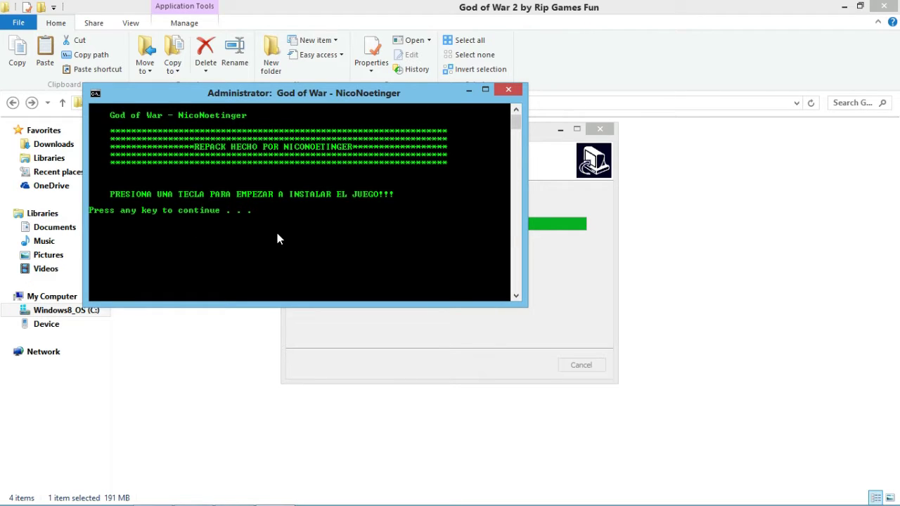
Step: Continue past the repack console to install the game, then minimize the setup folder window and refresh the desktop
key("Return")
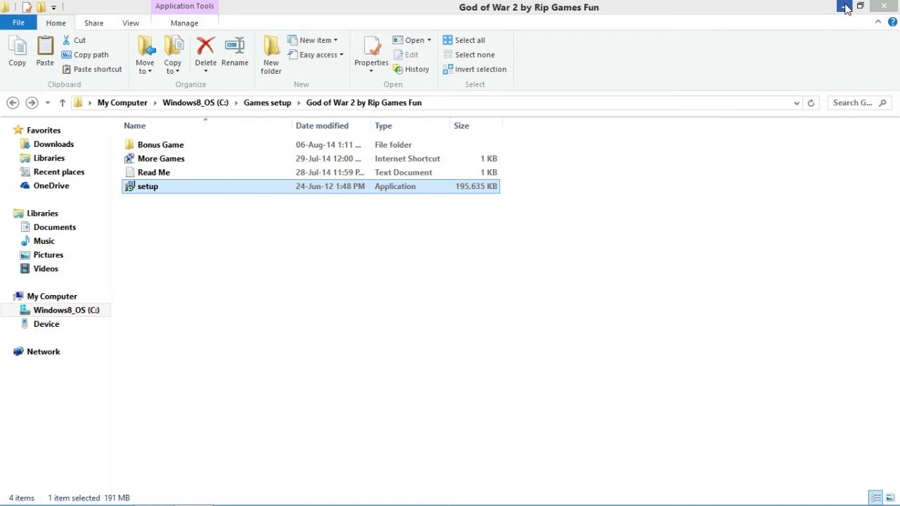
left_click(846, 7)
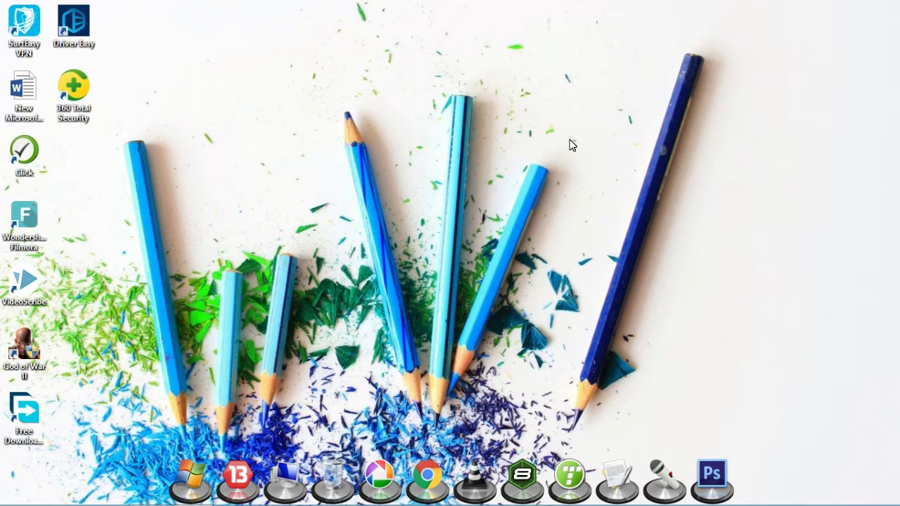
right_click(153, 153)
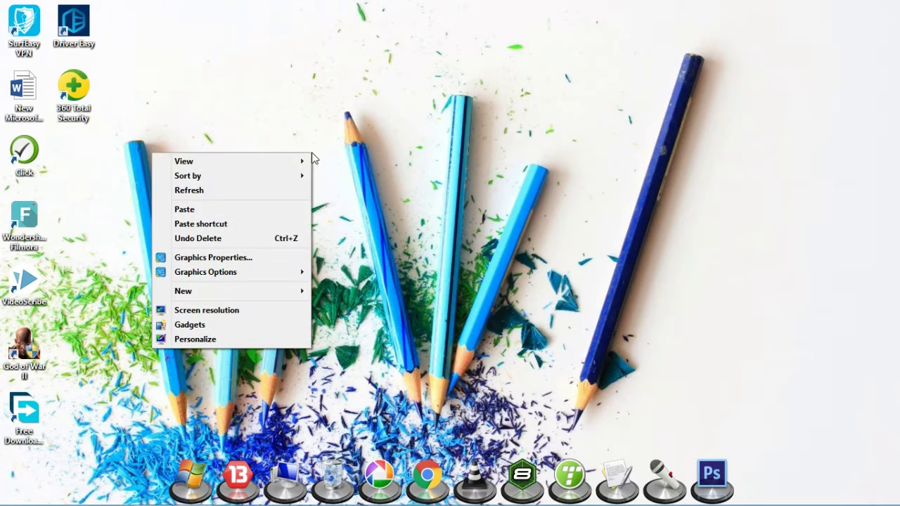
left_click(252, 189)
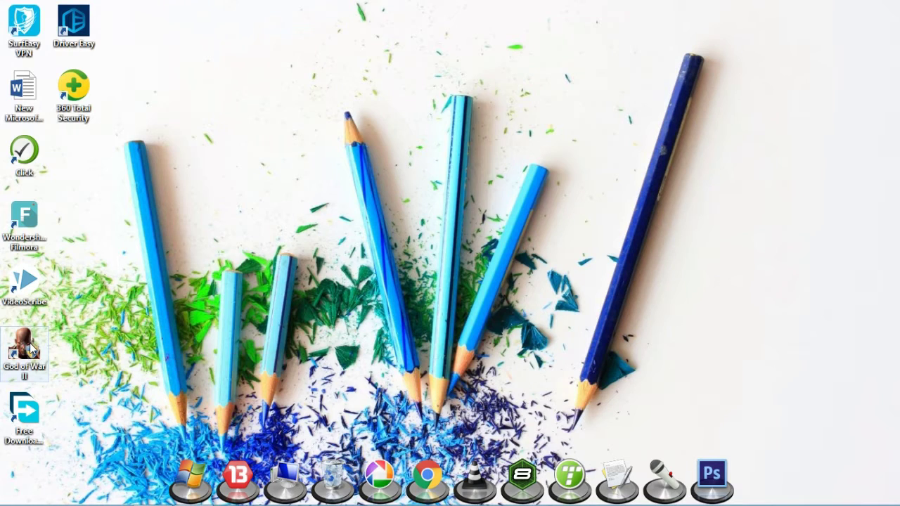
Step: Launch God of War II from its desktop shortcut and start a new game from the title screen
double_click(29, 346)
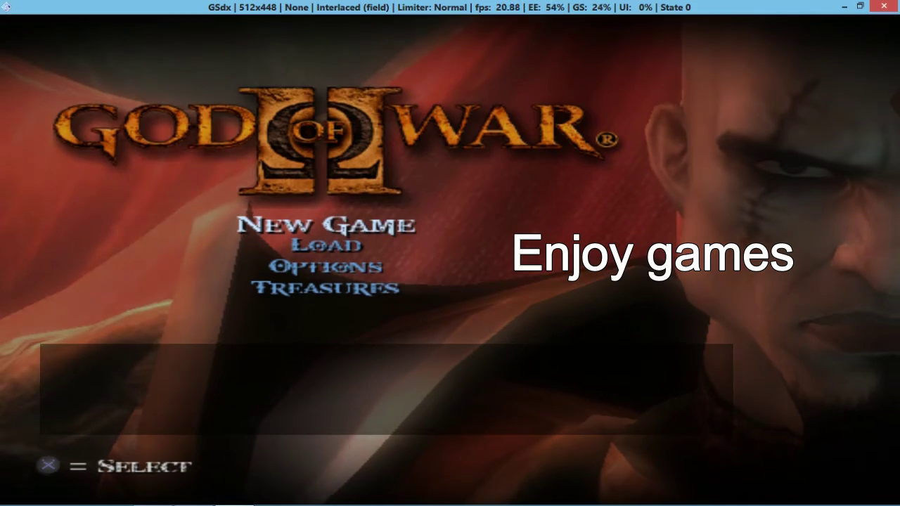
key("Return")
key("Return")
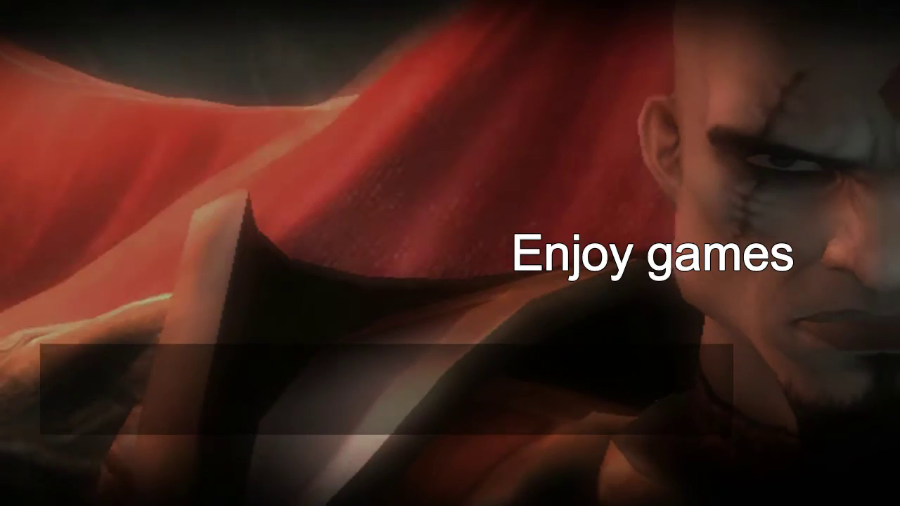